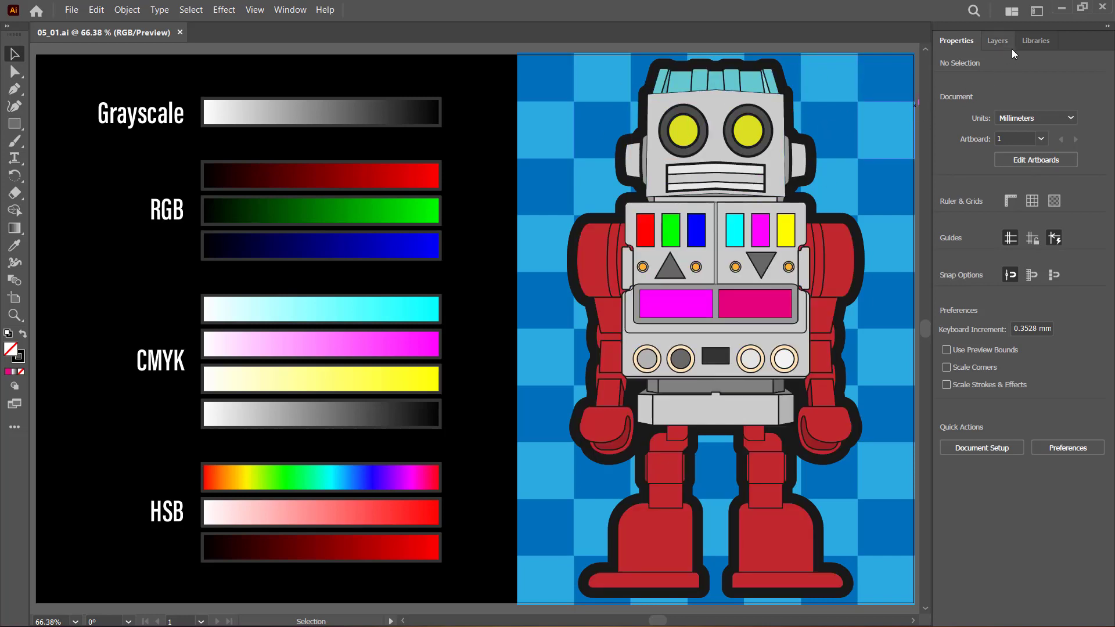
Switch the workspace layout to Essentials Classic from the workspace switcher
click(1037, 11)
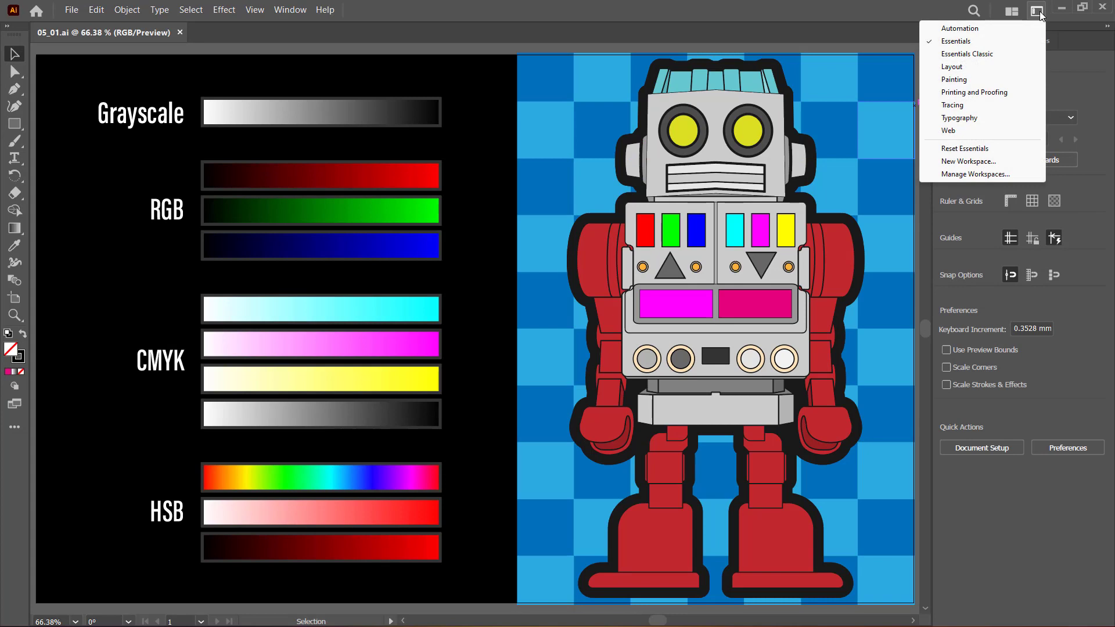
click(979, 54)
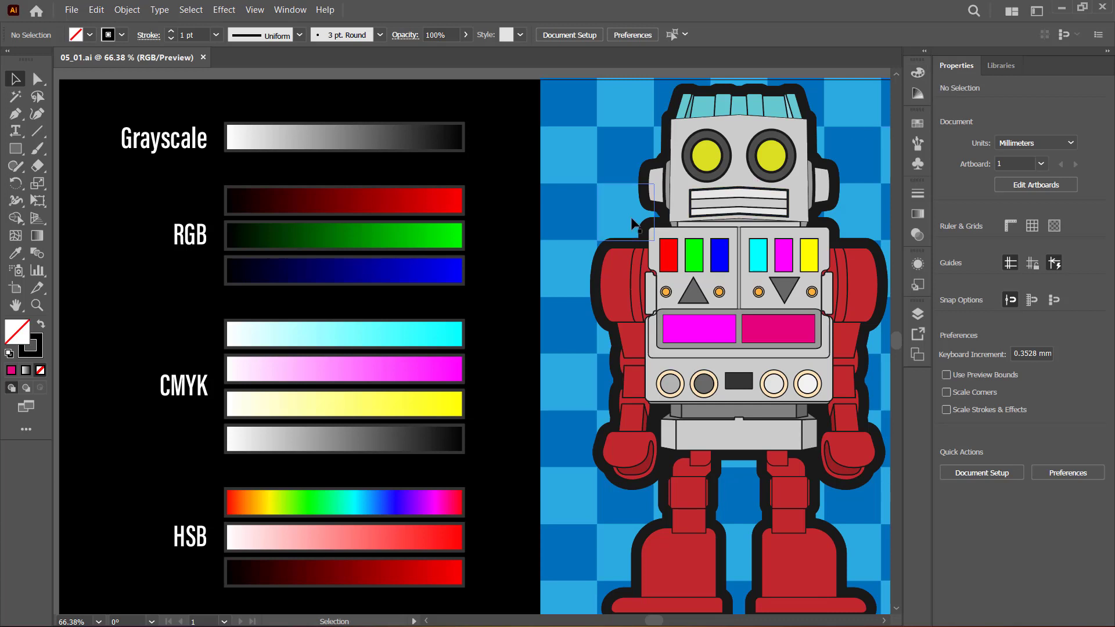
Zoom out slightly and expand the Color panel to show its CMYK sliders and spectrum
scroll(634, 224, down, 1)
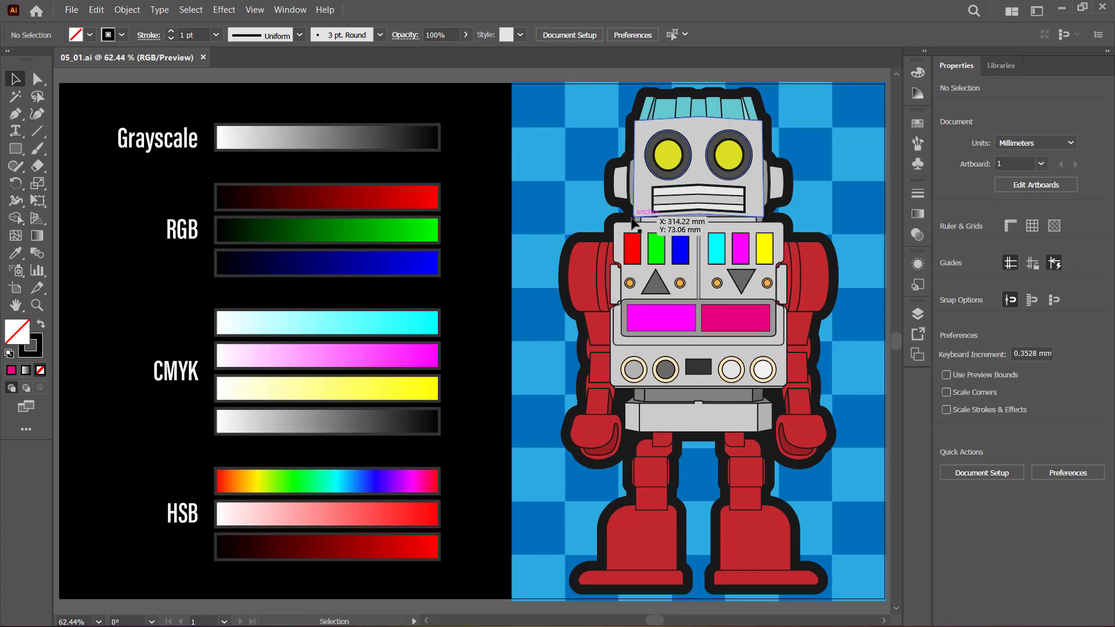
click(917, 73)
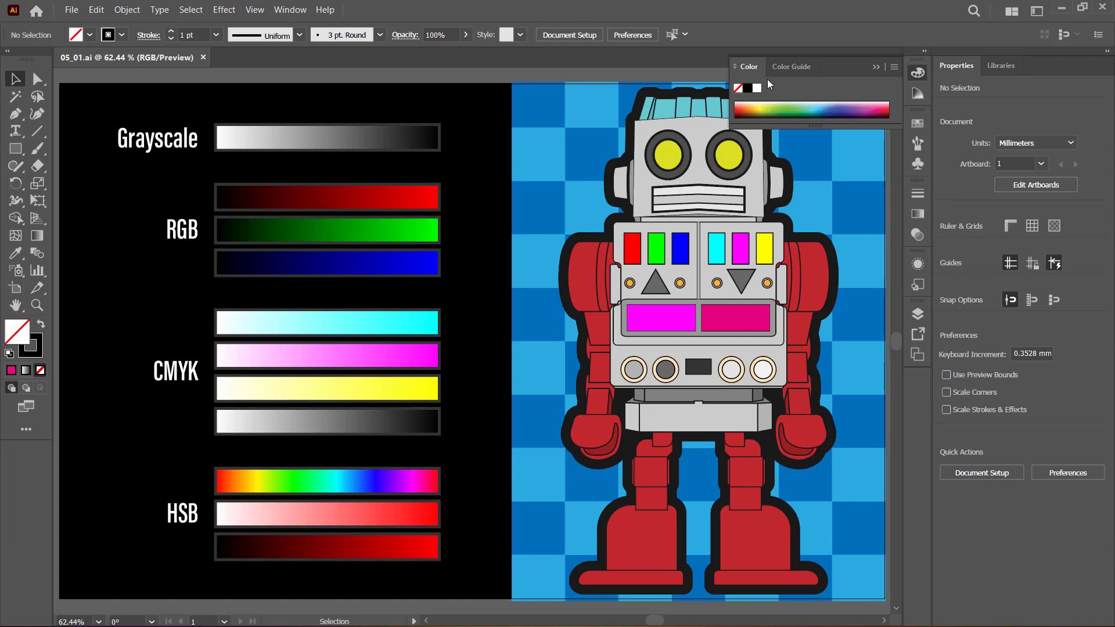
click(735, 66)
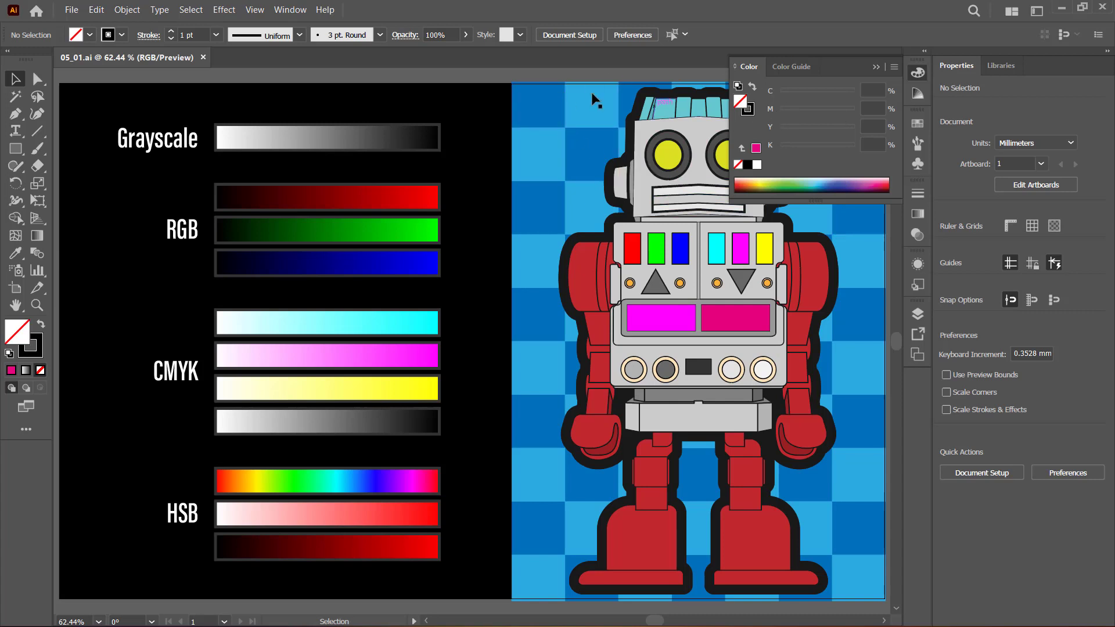
Select the top-left dark blue checker square (87% cyan, 53% magenta) with the Selection tool
click(541, 102)
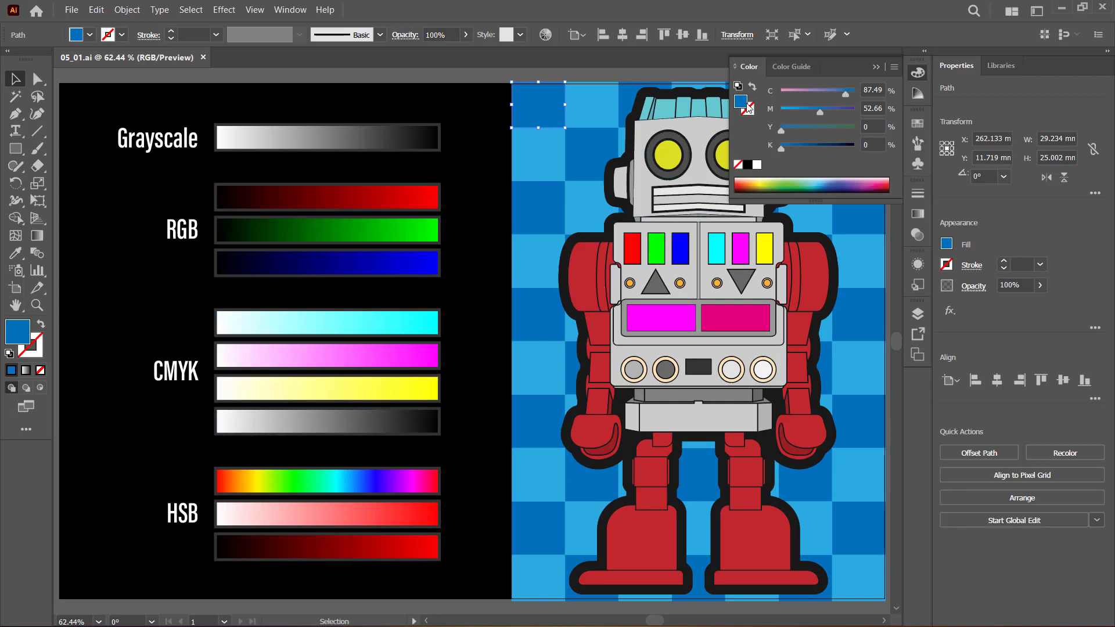
Switch the Color panel to Grayscale, lighten the gray, then switch it to RGB
click(894, 67)
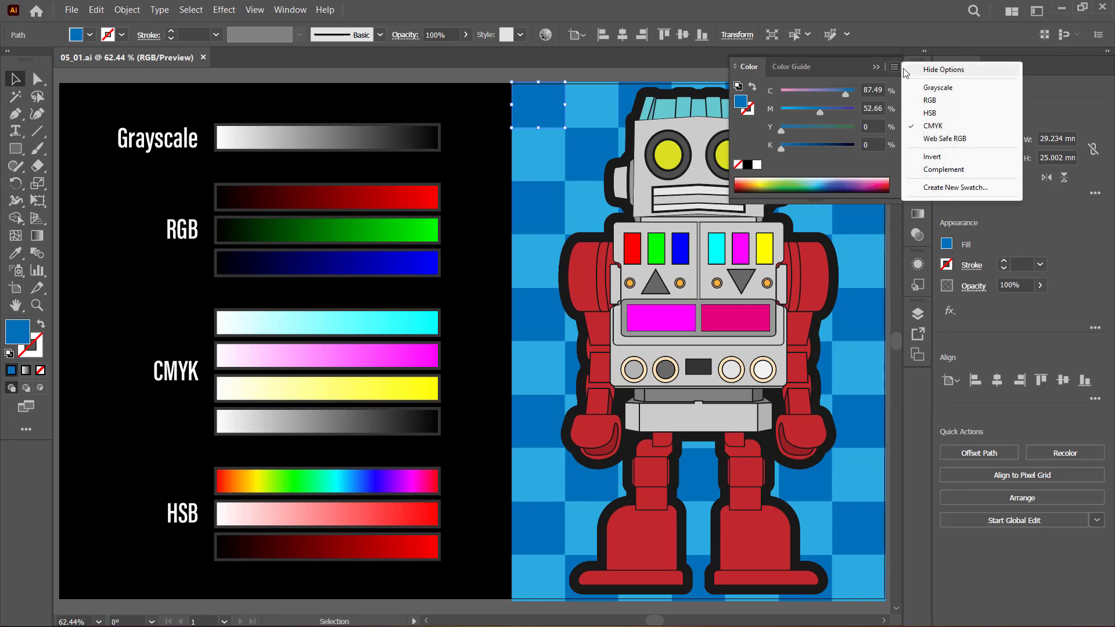
click(938, 87)
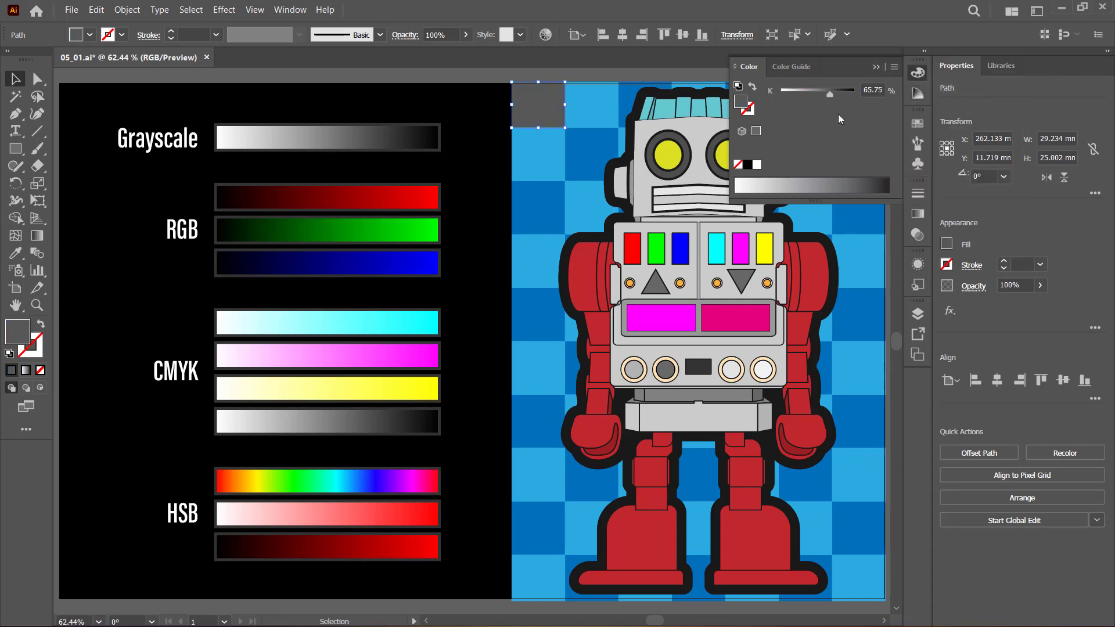
drag(810, 90, 829, 99)
click(894, 67)
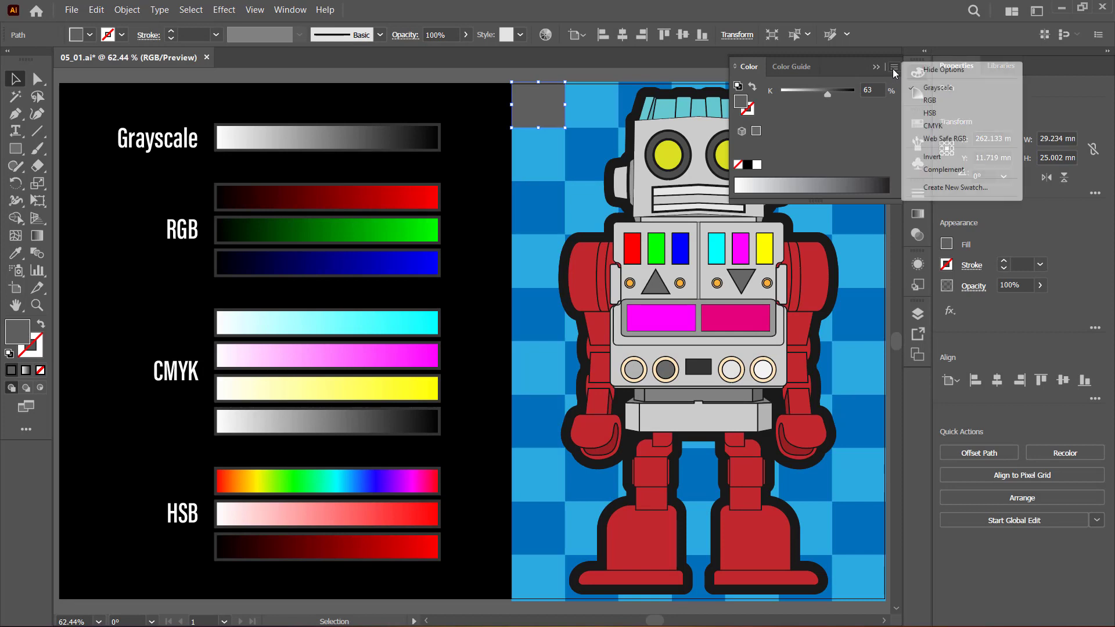
click(930, 101)
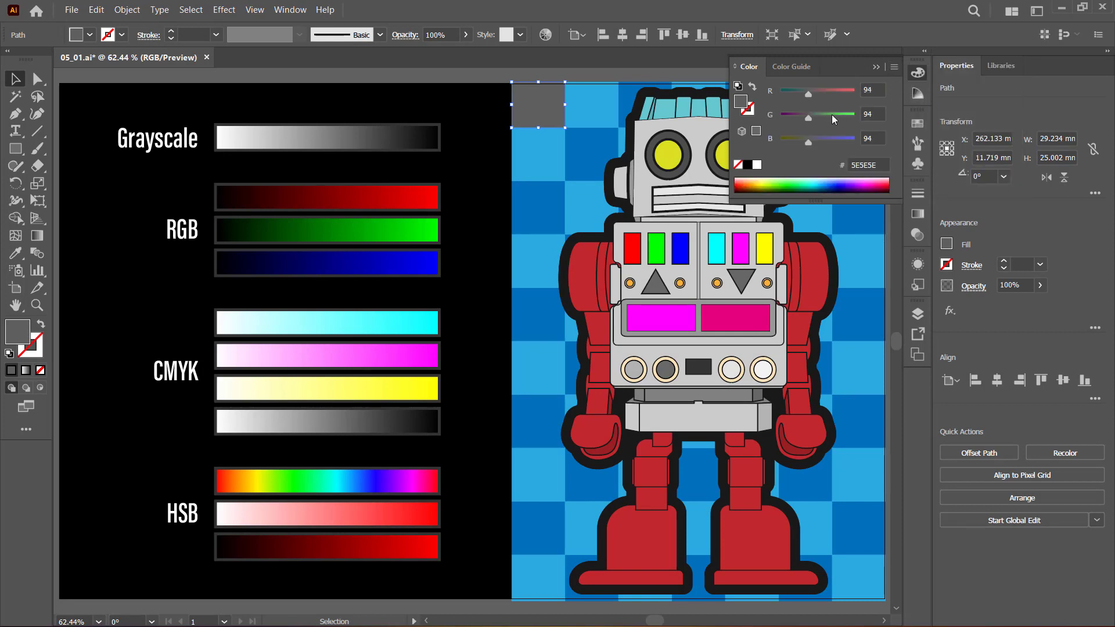
Enlarge the spectrum and adjust RGB sliders and spectrum until the hex reads 2AFFCD
drag(824, 200, 824, 213)
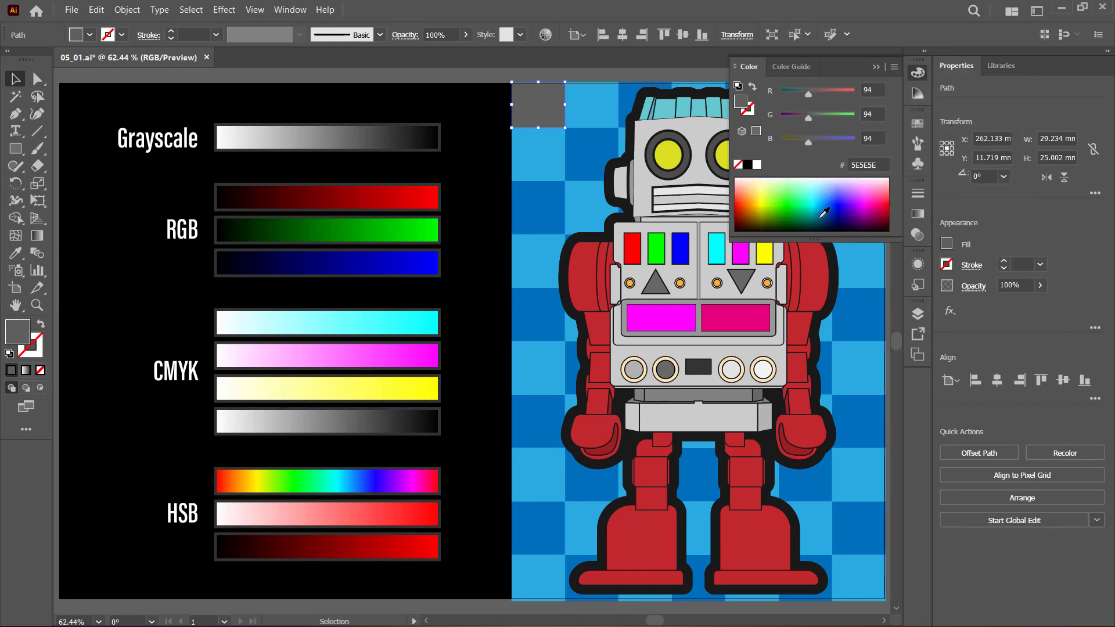
mouse_move(808, 95)
mouse_down()
mouse_move(827, 94)
mouse_move(824, 118)
mouse_up()
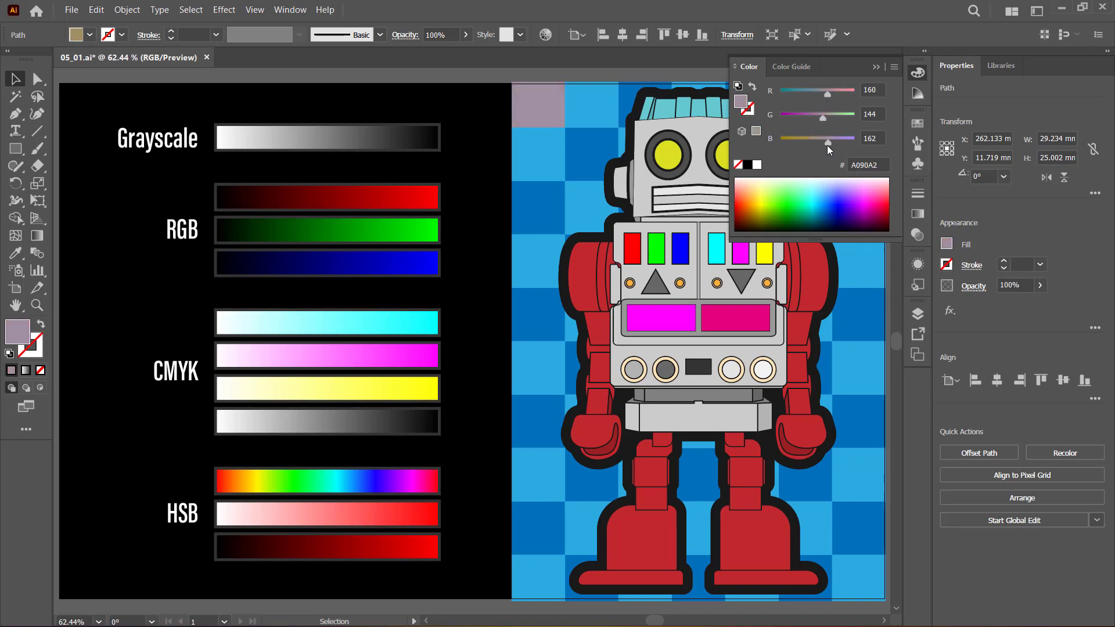
drag(807, 141, 797, 141)
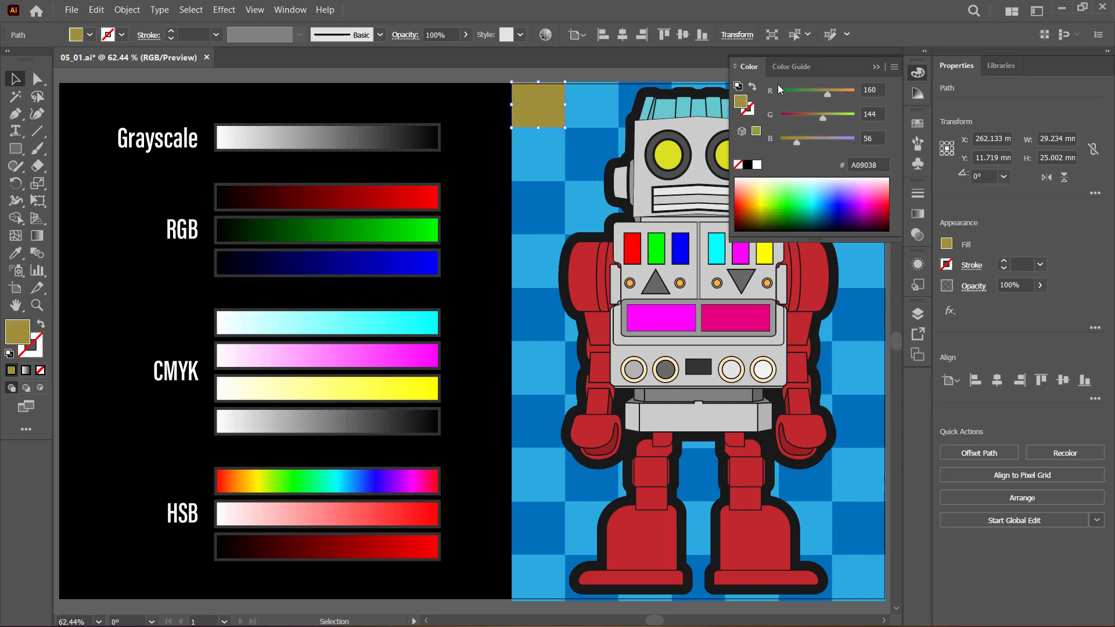
drag(817, 182, 821, 188)
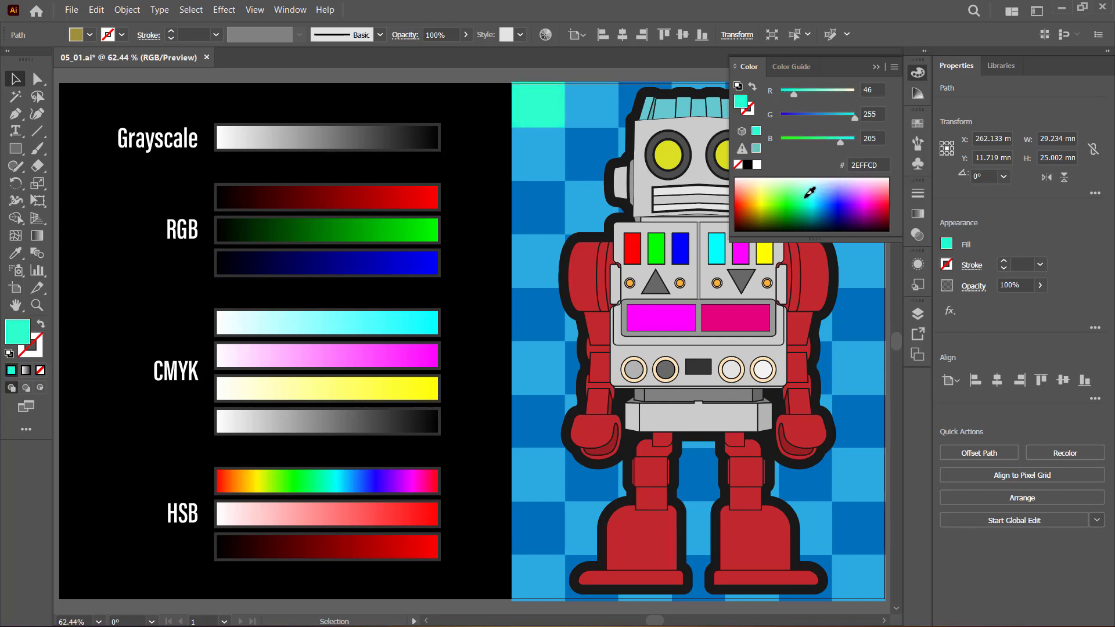
drag(821, 188, 810, 193)
drag(796, 98, 793, 96)
click(869, 165)
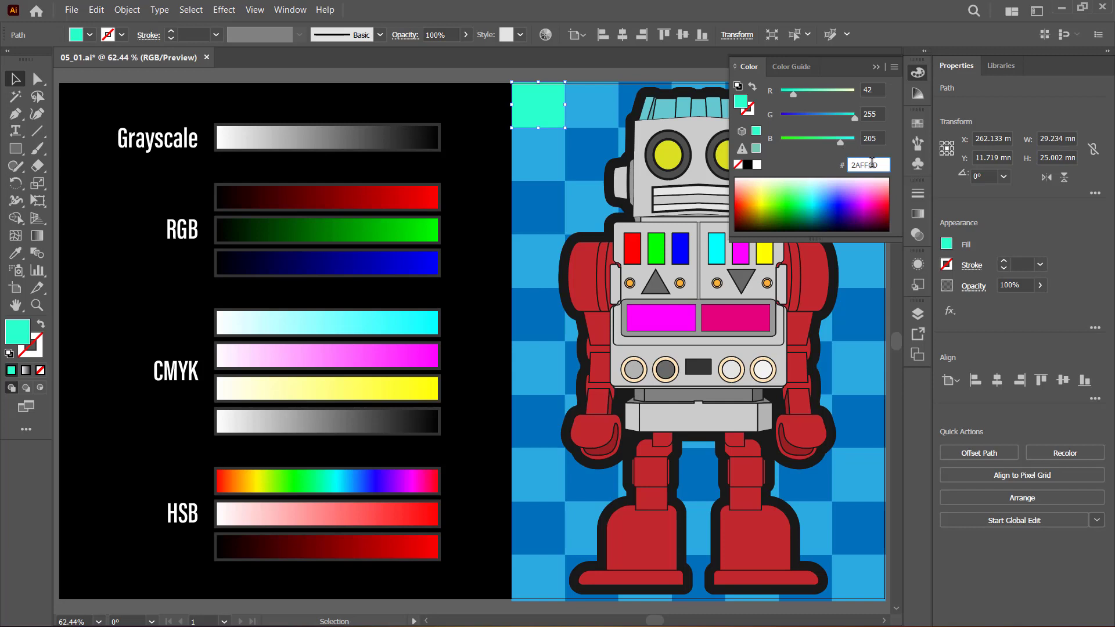
drag(878, 164, 851, 164)
Confirm the hex entry and undo the square's colour change
key(Escape)
key(a)
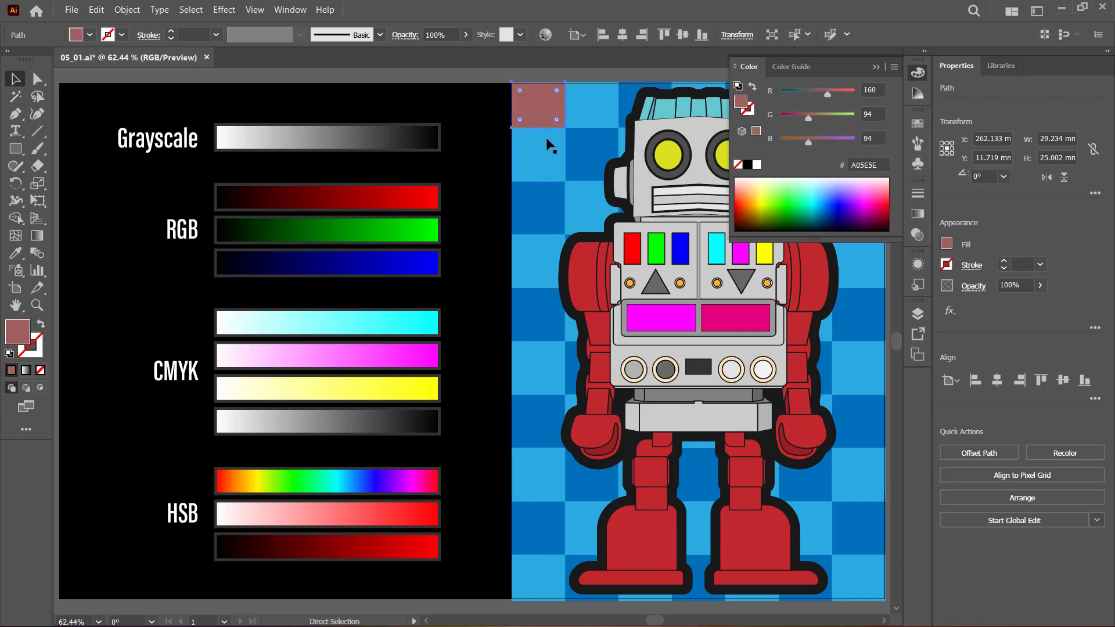
key(ctrl+z)
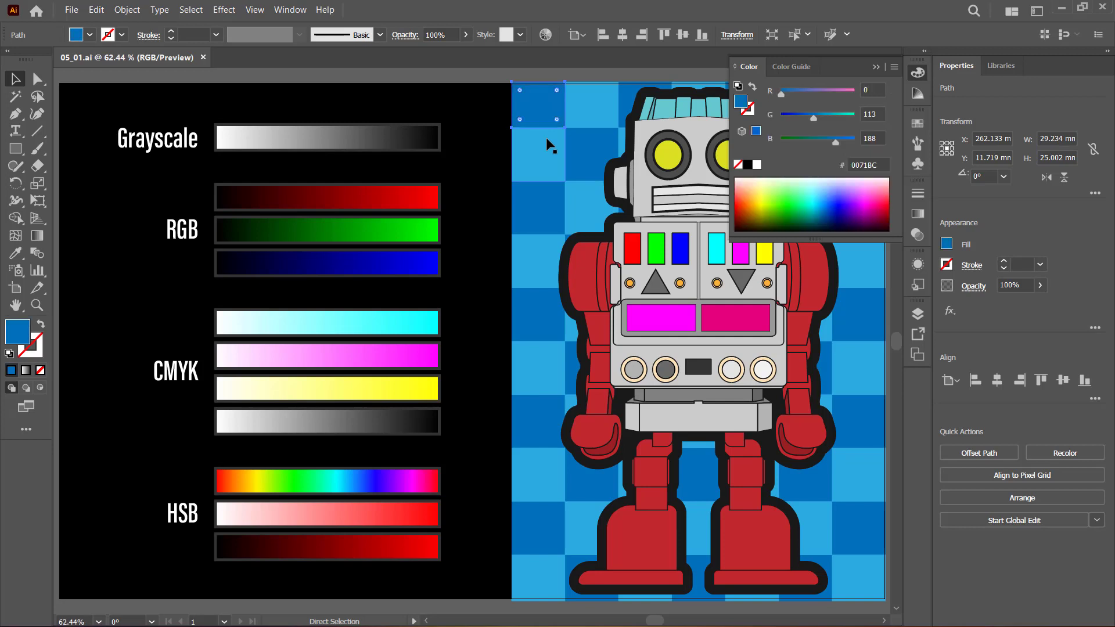
Magic Wand-select the dark blue squares, trial a green fill, undo it and deselect
key(y)
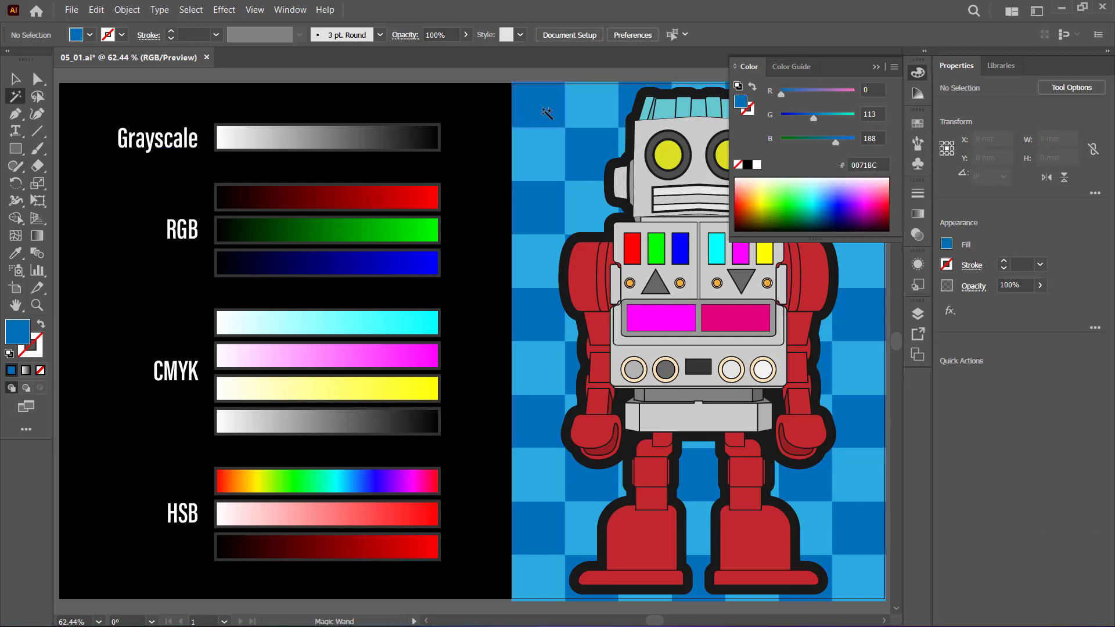
click(547, 112)
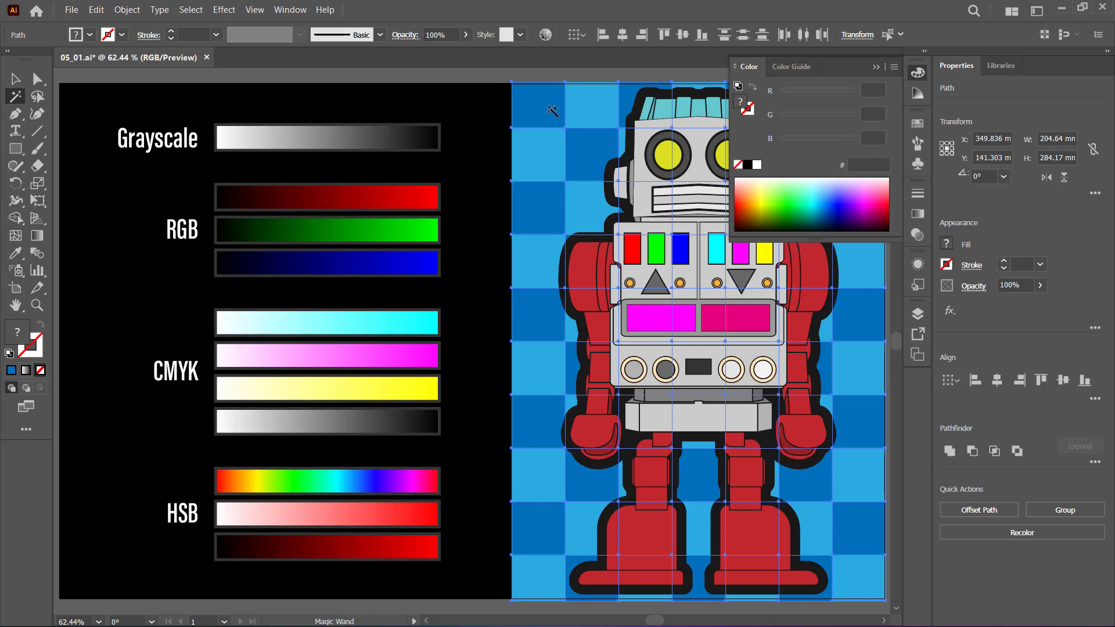
click(786, 193)
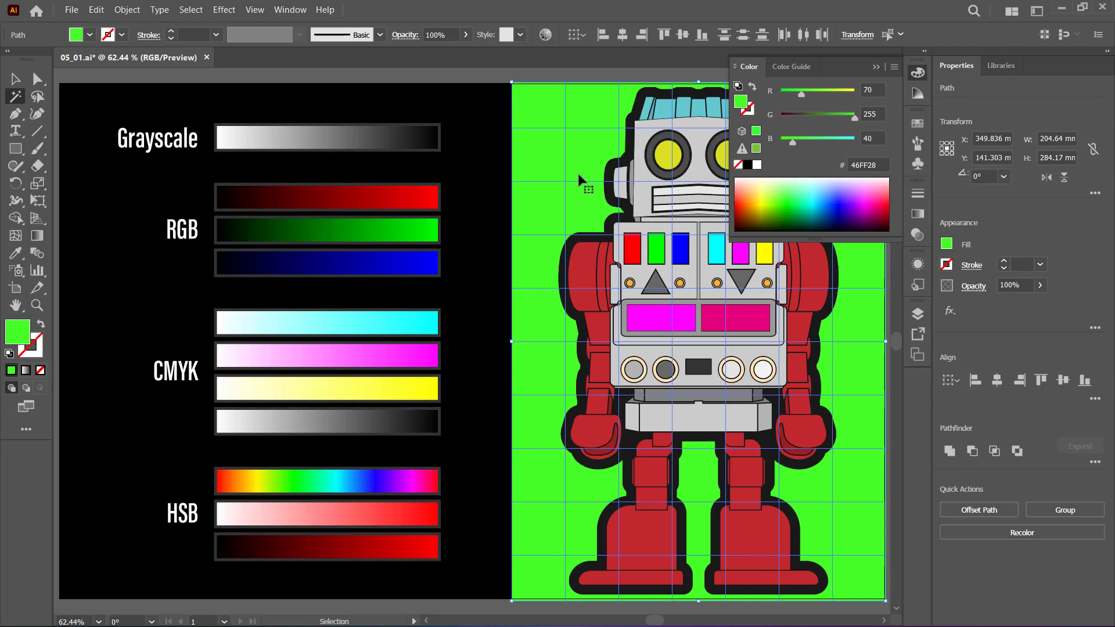
key(ctrl+z)
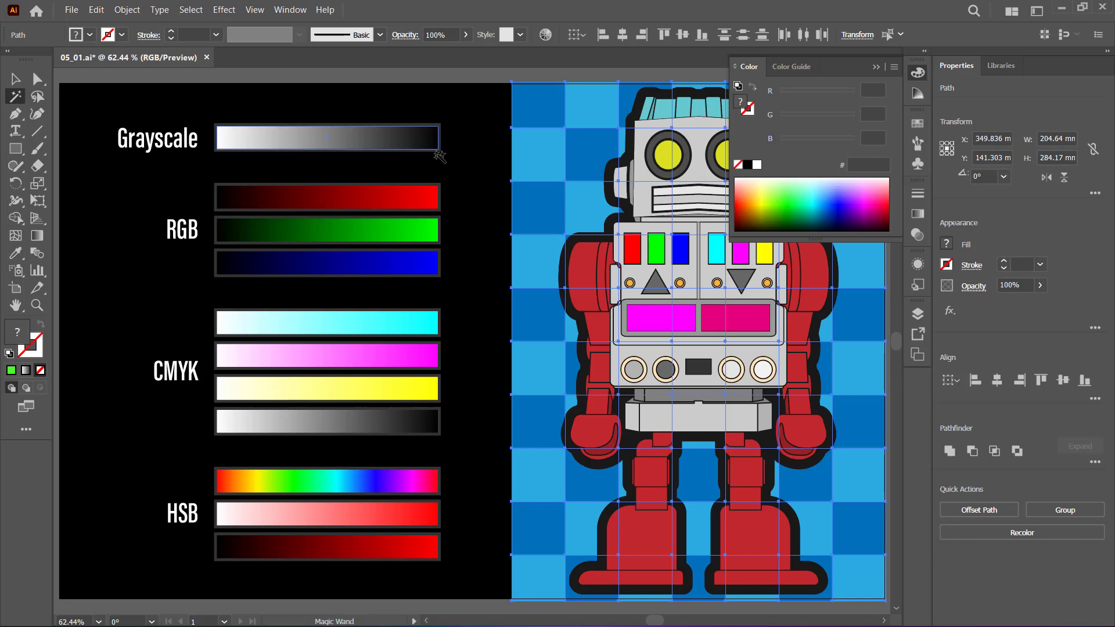
click(375, 170)
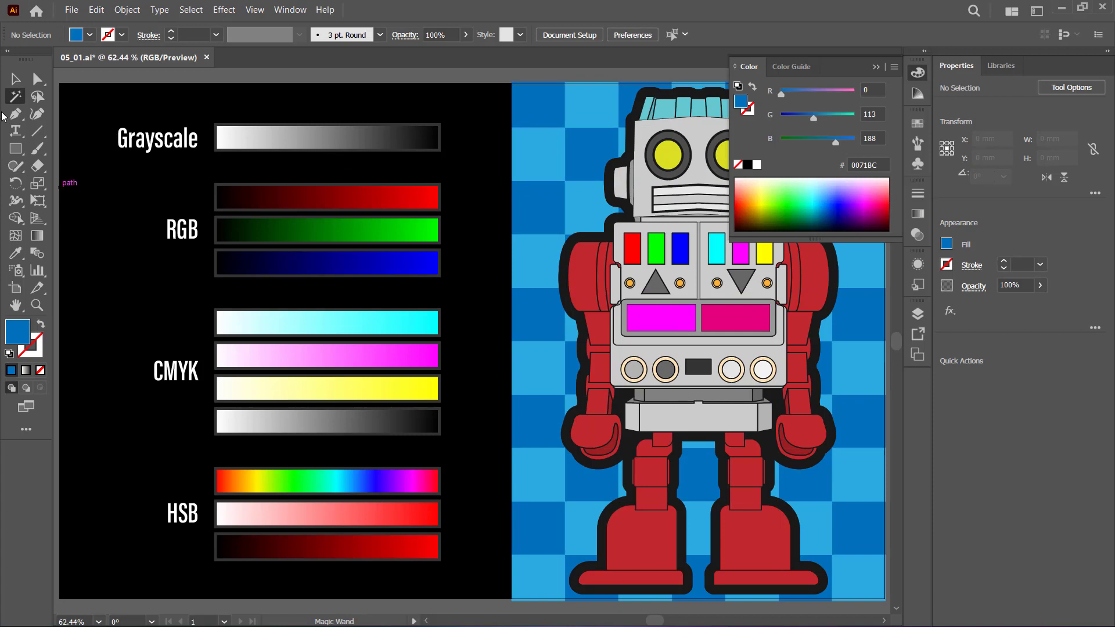
Set Magic Wand Fill Color Tolerance to 10, select the dark blue squares and fill them lime green
double_click(17, 99)
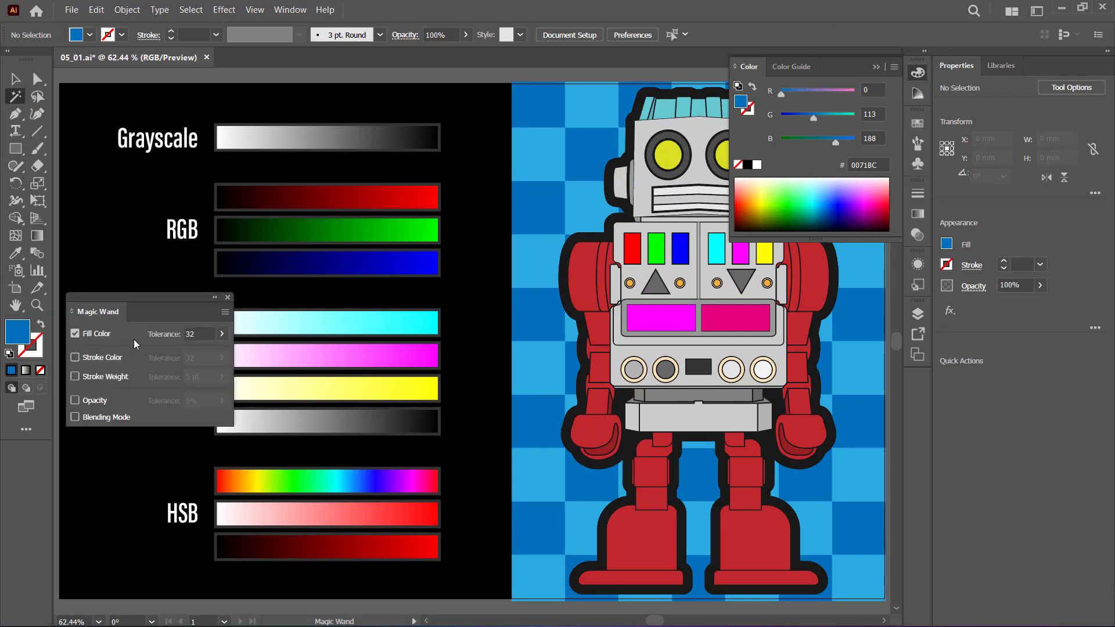
click(191, 335)
text(0)
click(529, 109)
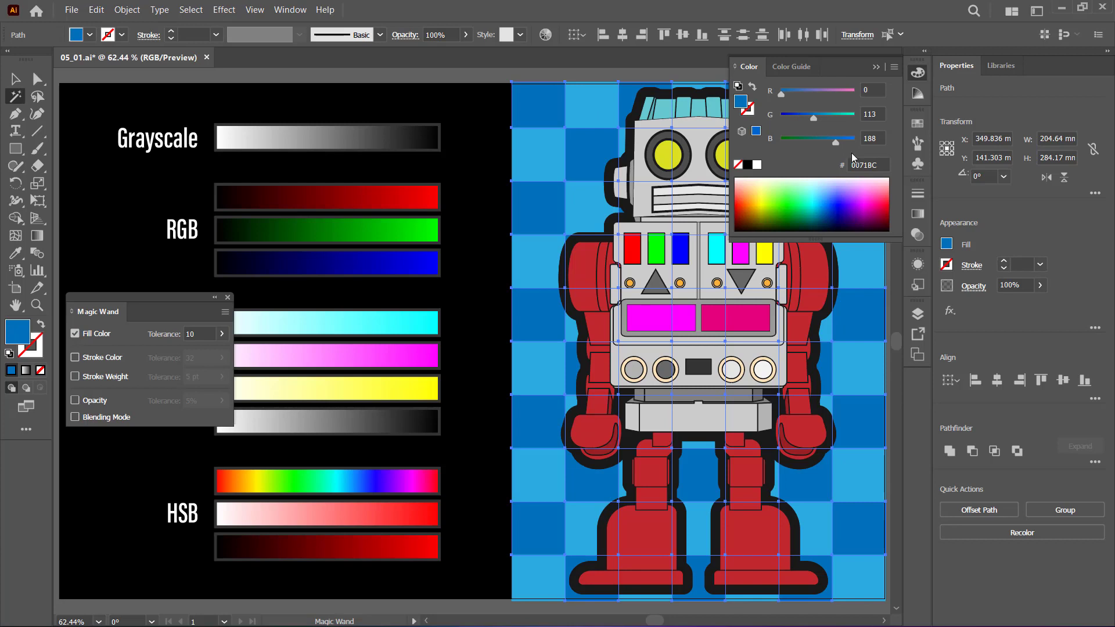
click(785, 200)
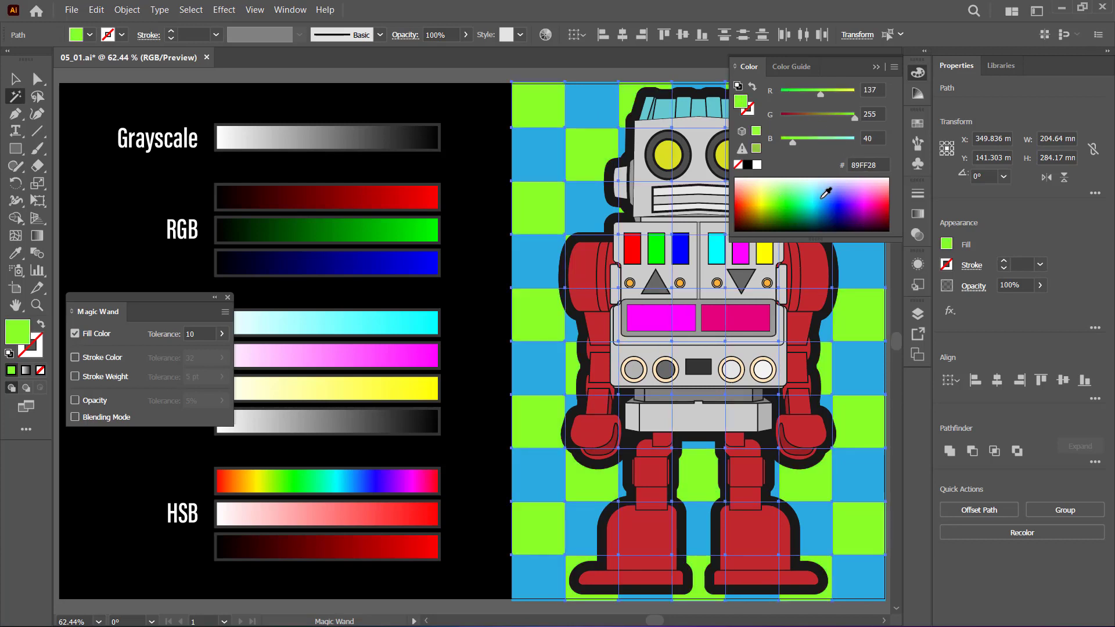
Cycle the Color panel mode through CMYK, RGB and CMYK, ending on HSB
click(893, 68)
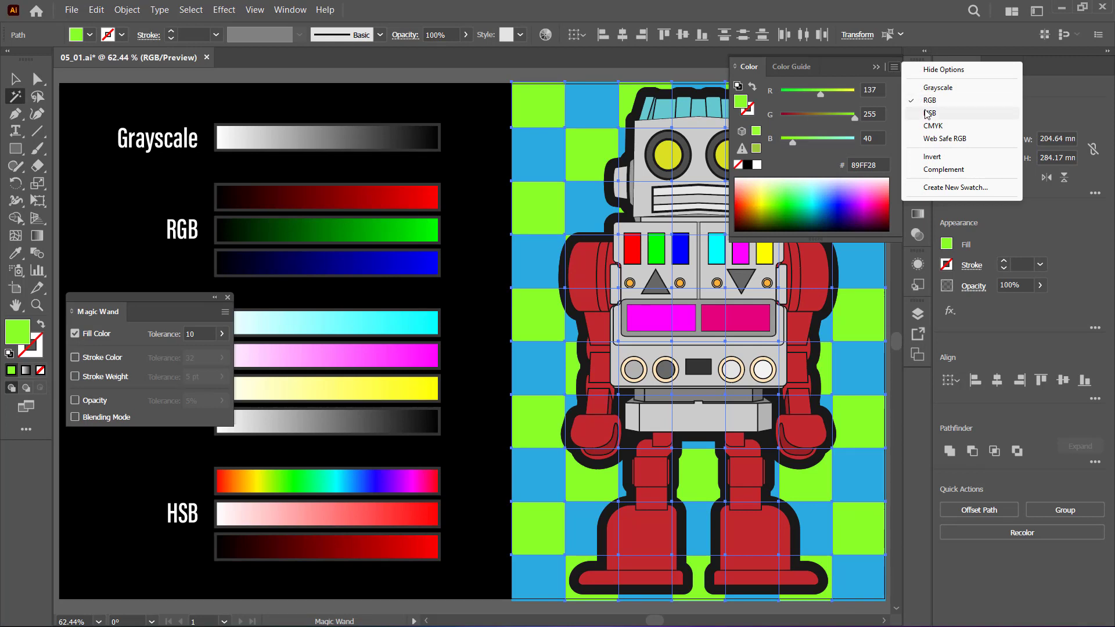
click(941, 126)
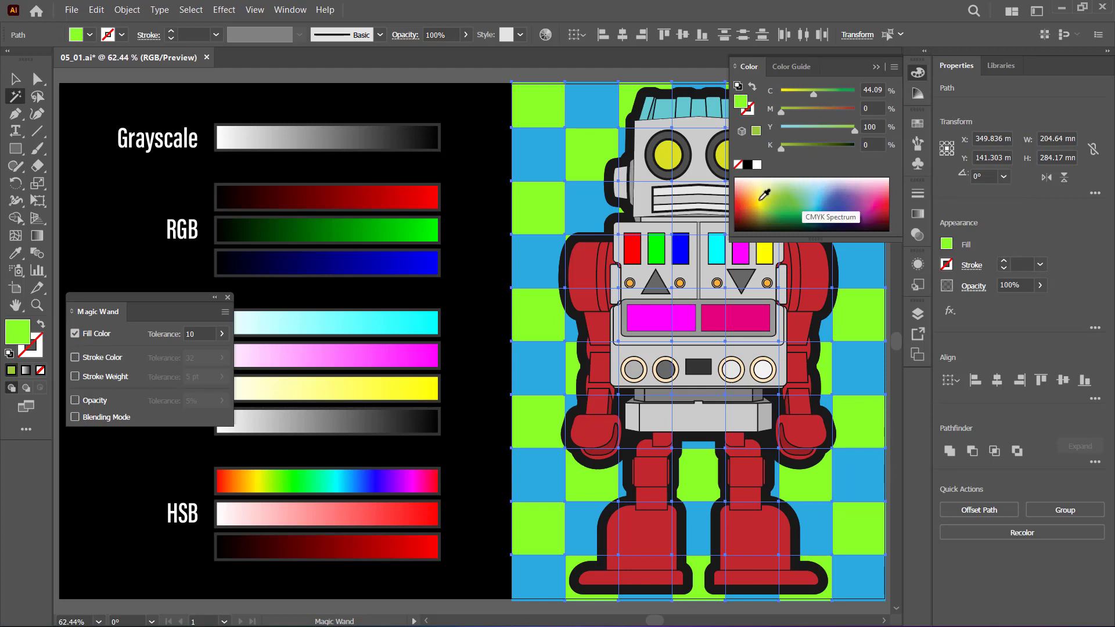
click(894, 67)
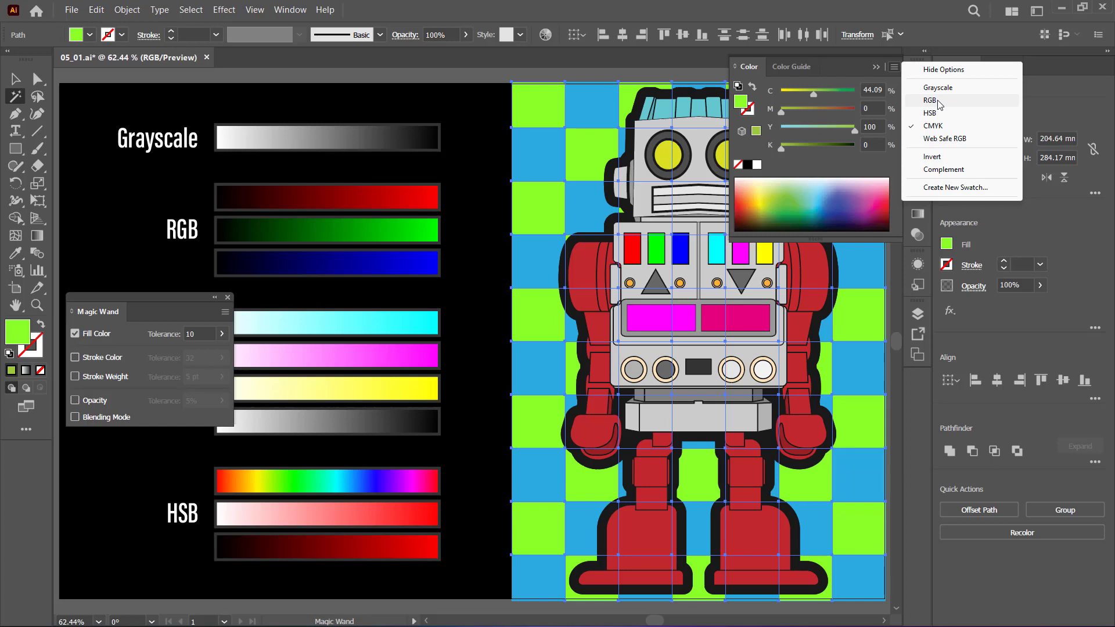
click(930, 101)
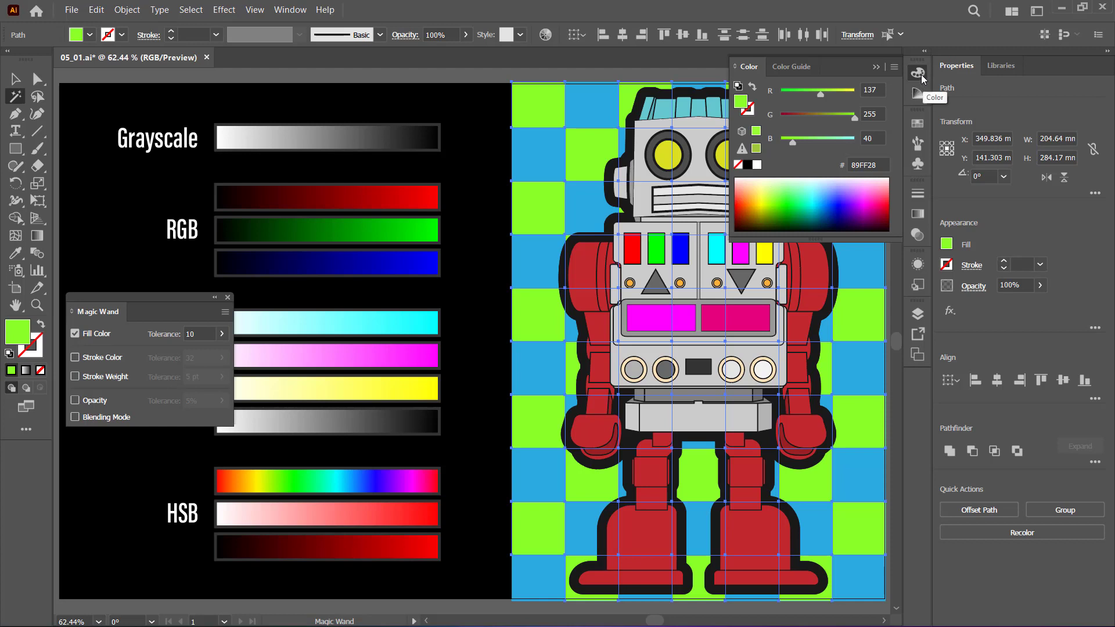
click(894, 68)
click(932, 126)
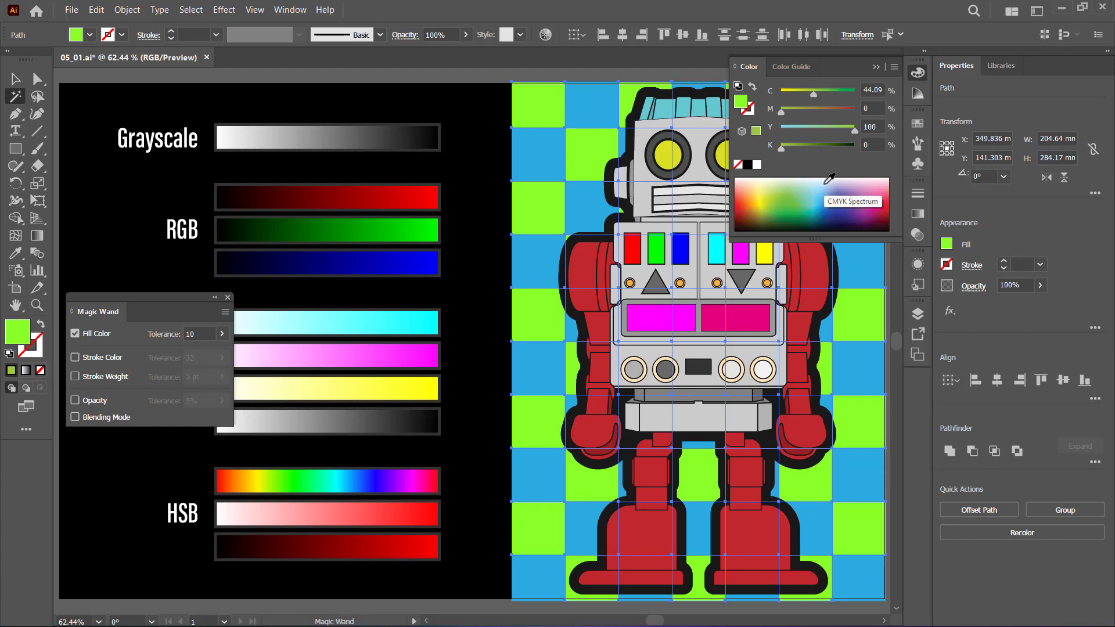
click(895, 68)
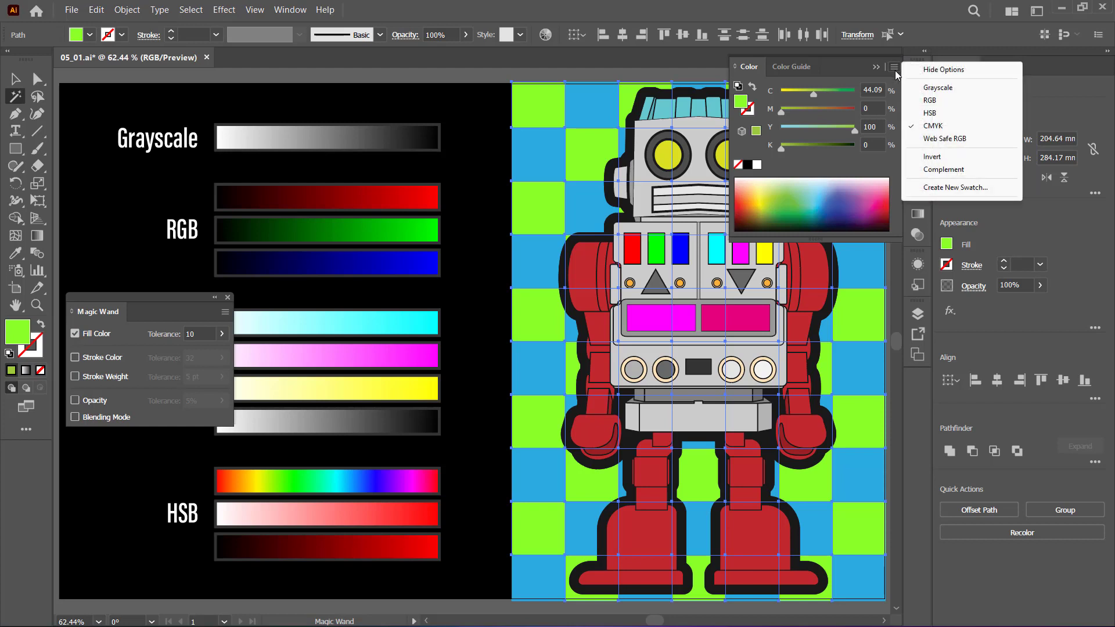
click(946, 114)
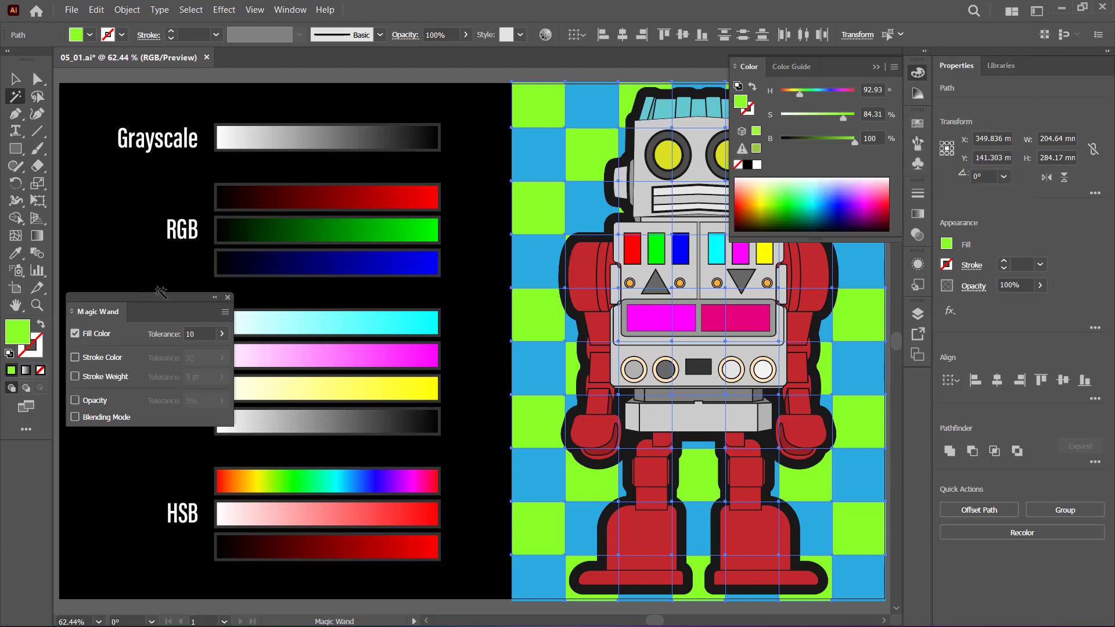
Close the Magic Wand options and set HSB sliders to navy (H 230.1, S 49.11%, B 43.92%)
click(227, 298)
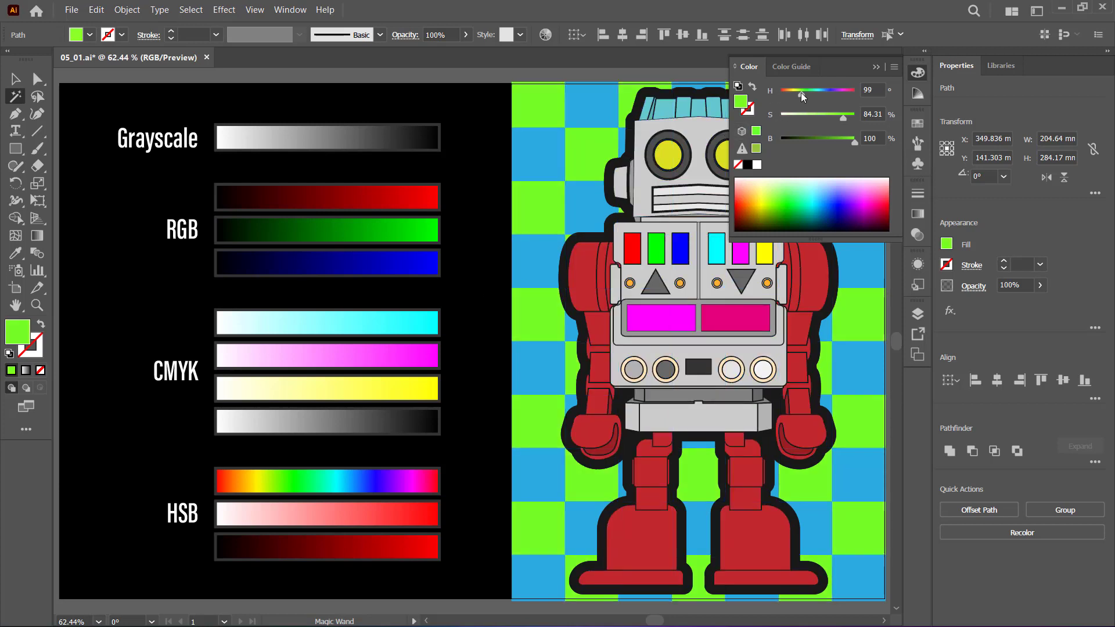
mouse_move(800, 94)
mouse_down()
mouse_move(843, 94)
mouse_move(798, 94)
mouse_move(828, 94)
mouse_move(852, 117)
mouse_move(789, 117)
mouse_up()
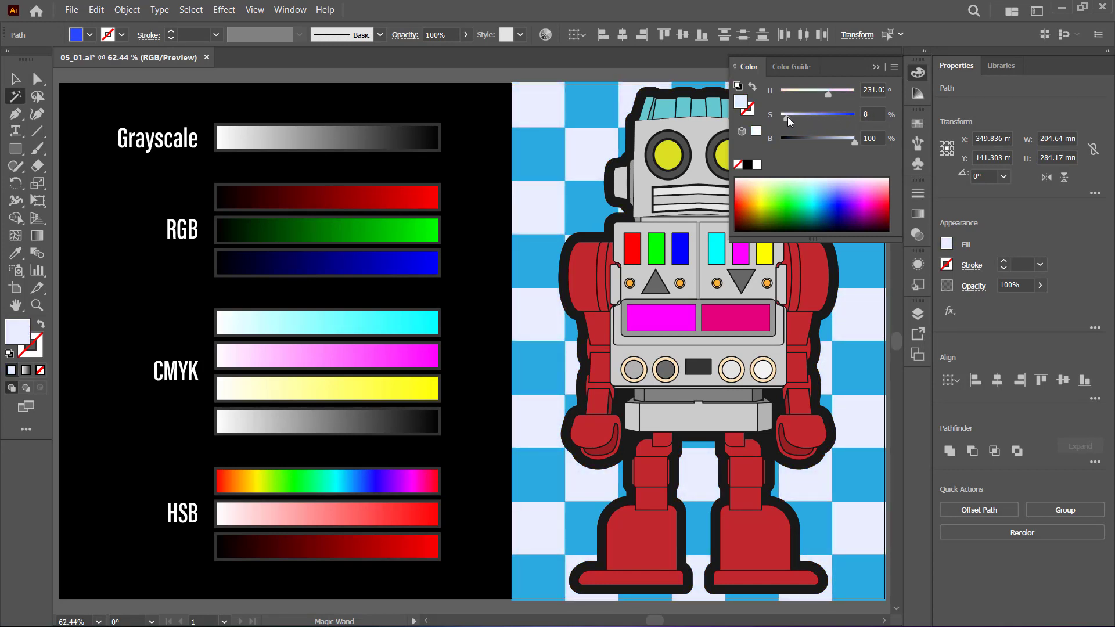
mouse_move(783, 117)
mouse_down()
mouse_move(817, 117)
mouse_move(849, 144)
mouse_move(785, 138)
mouse_move(813, 140)
mouse_up()
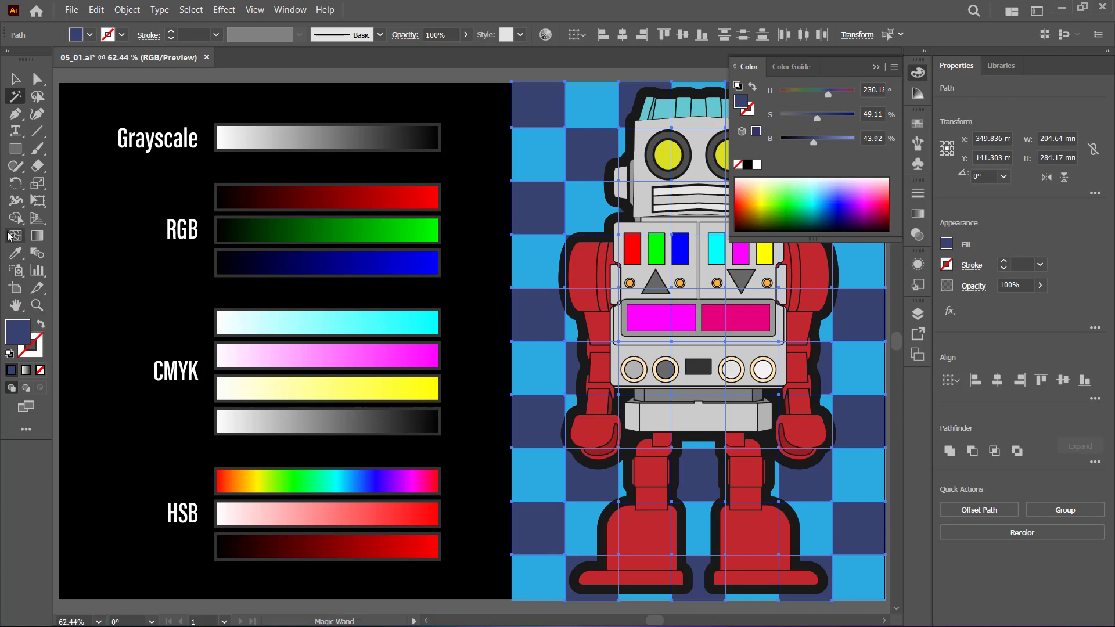
Use the Color Picker to fill the squares turquoise teal (H 164.2, S 63.8%, B 81%)
double_click(17, 333)
mouse_move(779, 213)
mouse_down()
mouse_move(632, 93)
mouse_move(632, 249)
mouse_up()
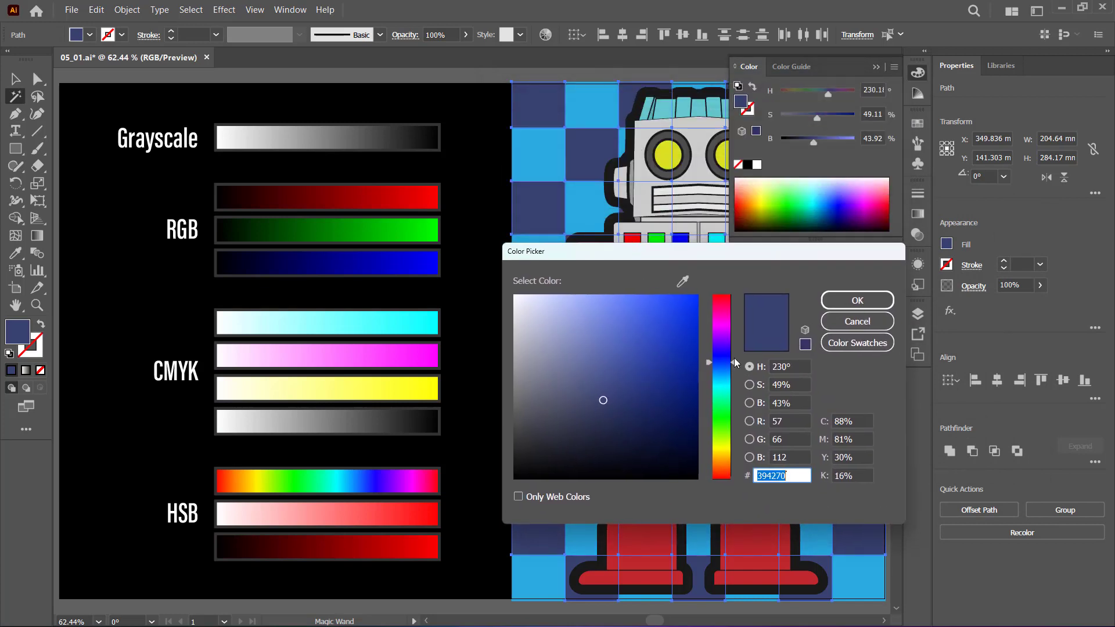
drag(733, 364, 740, 395)
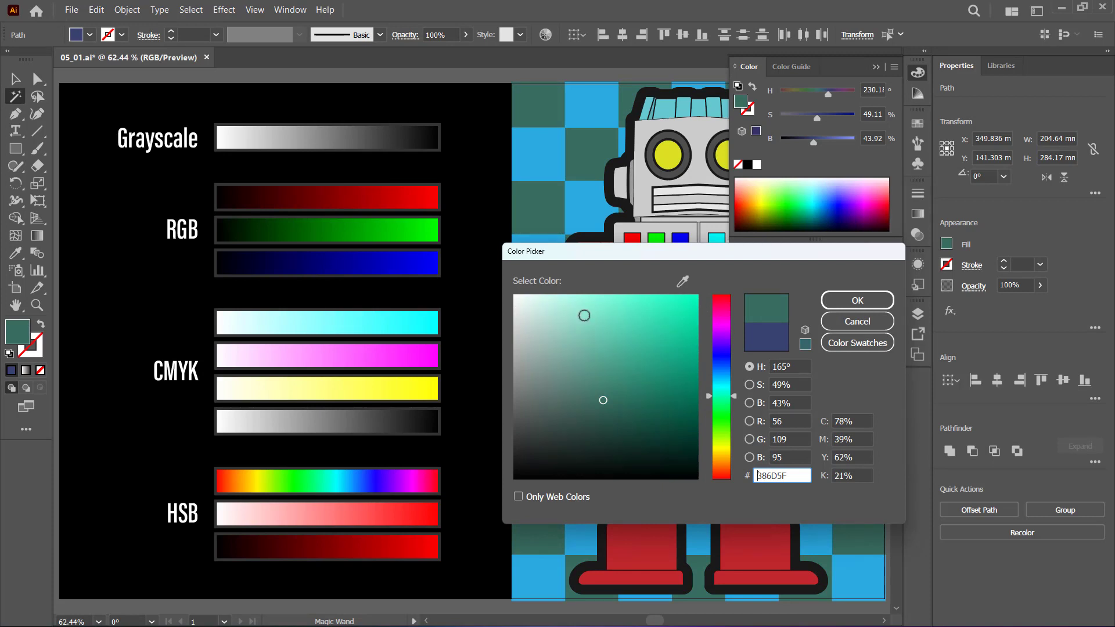
mouse_move(612, 401)
mouse_down()
mouse_move(682, 315)
mouse_move(632, 317)
mouse_up()
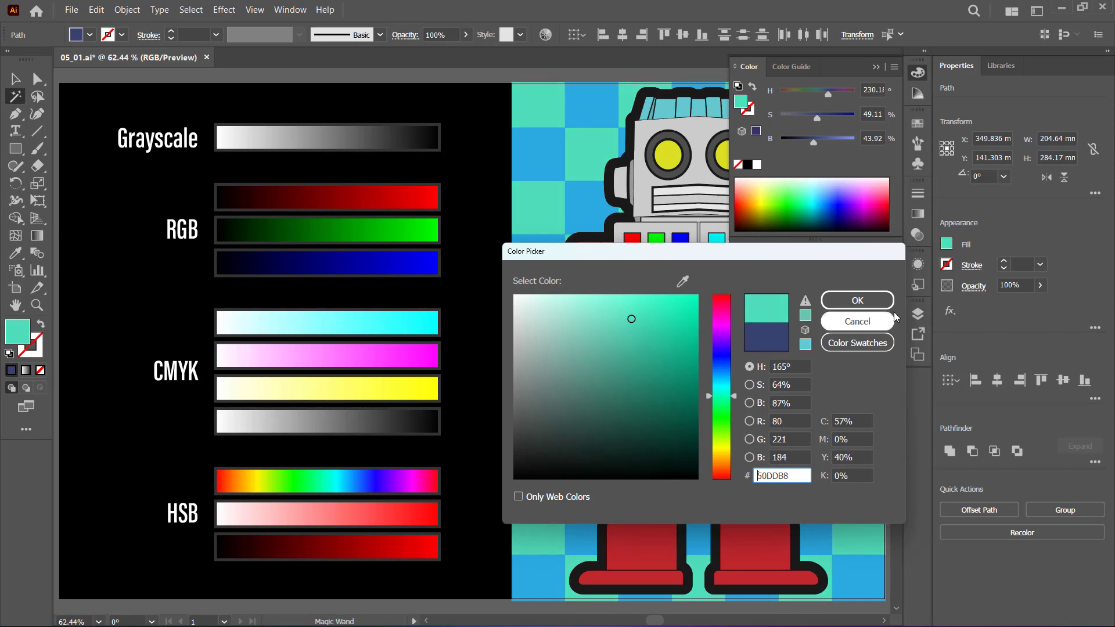
click(843, 302)
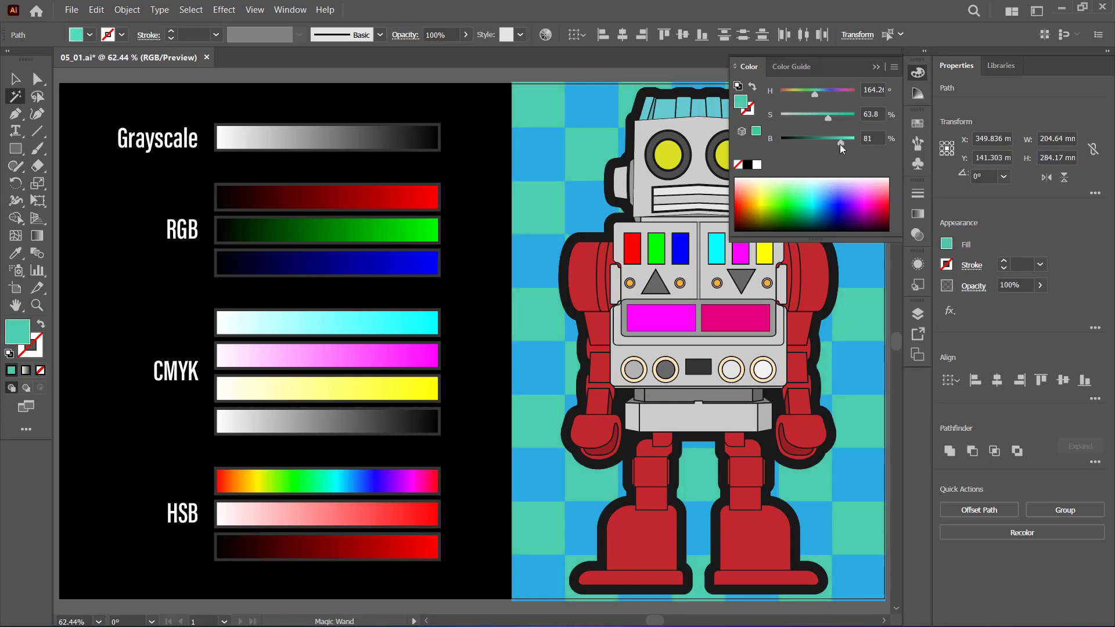
Nudge the teal's brightness up, then Magic Wand-select all blue squares and take the Eyedropper
drag(836, 145, 840, 142)
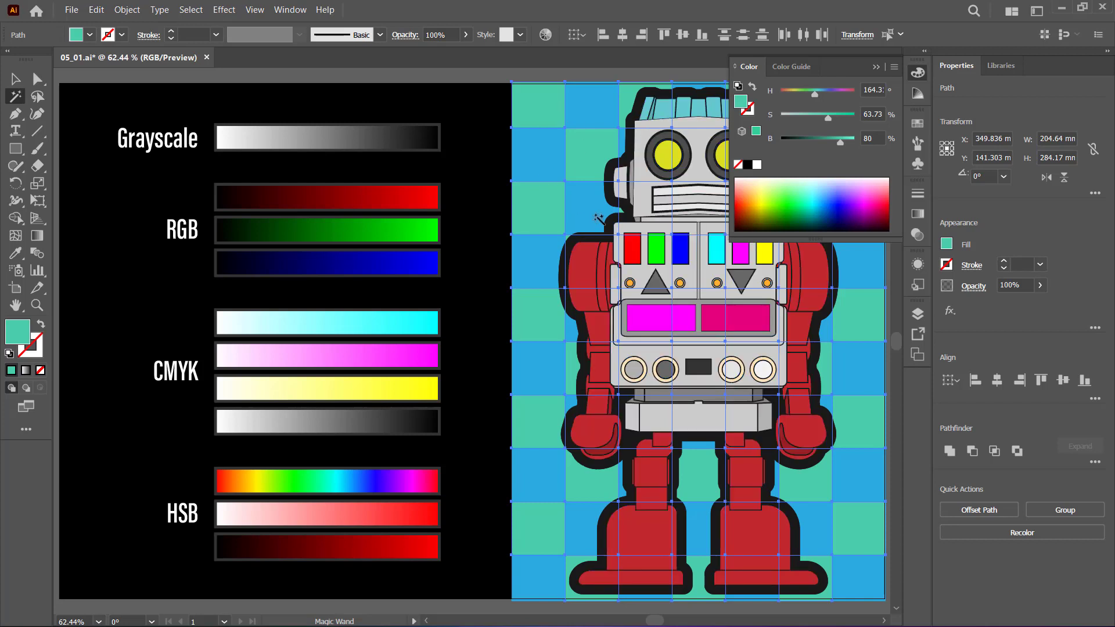
key(ctrl+shift+a)
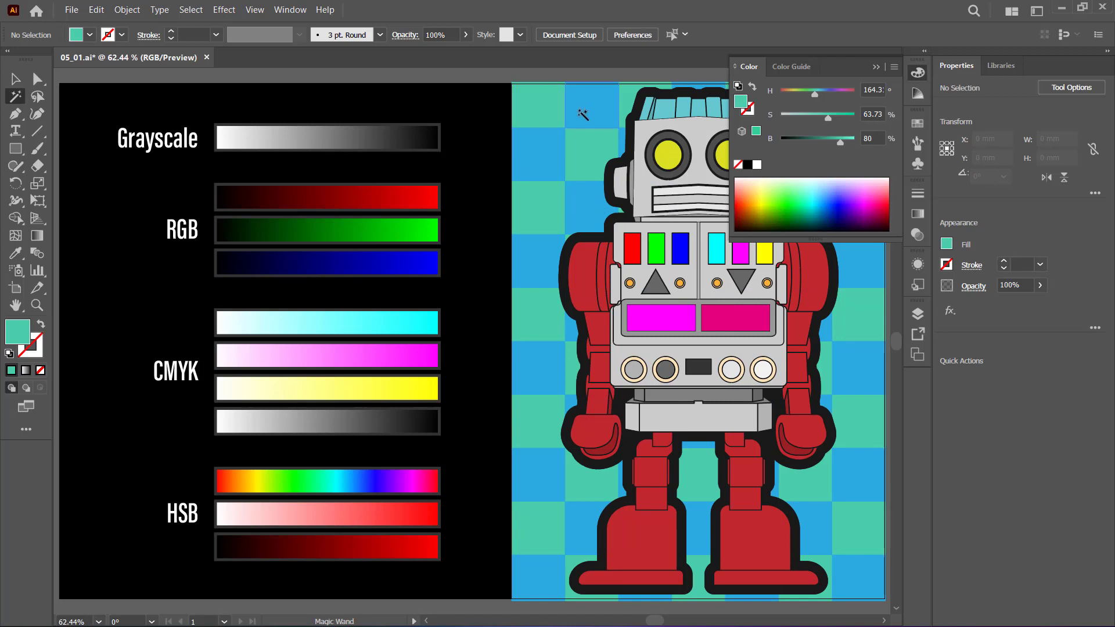
click(595, 114)
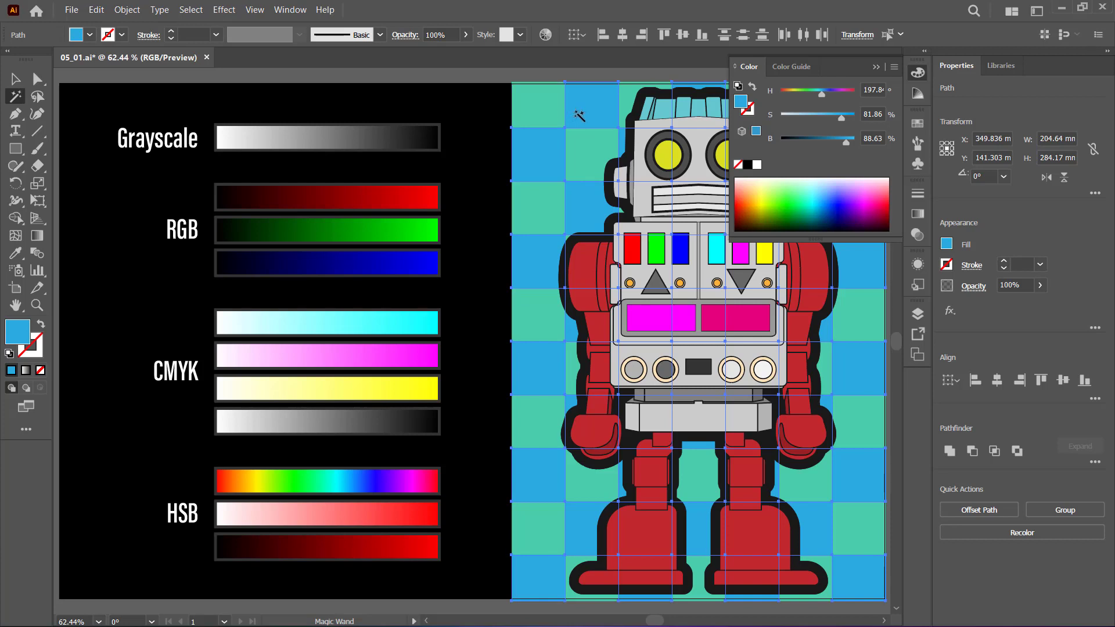
key(i)
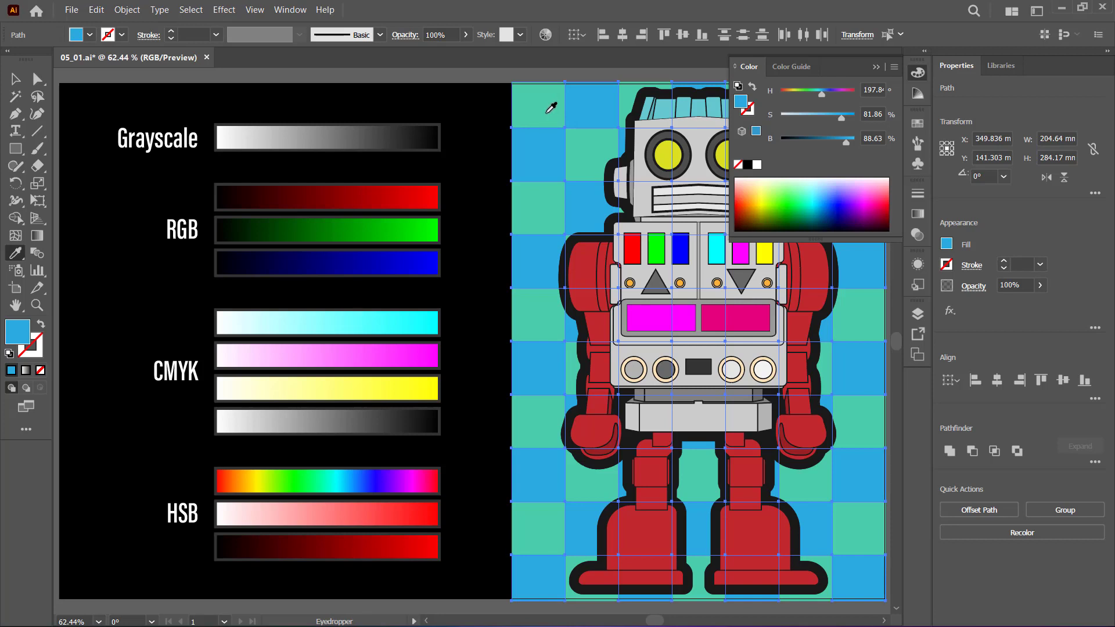
Eyedrop teal onto the blue checker squares, then darken them to HSB 163.7, 95.31%, 50.2%
click(550, 106)
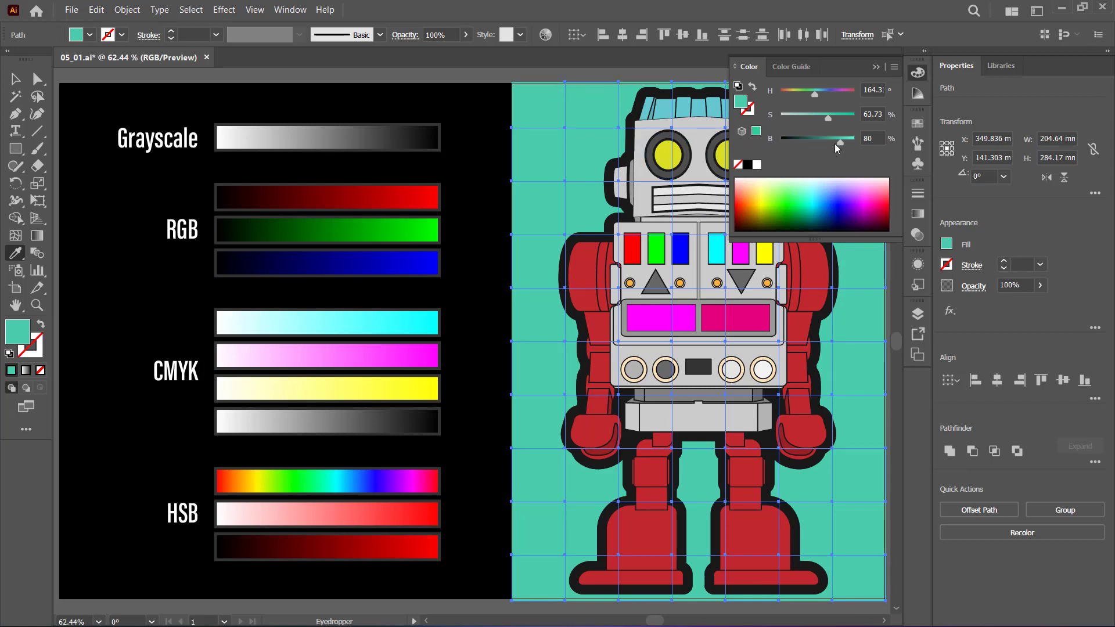
mouse_move(840, 142)
mouse_down()
mouse_move(818, 145)
mouse_move(851, 118)
mouse_up()
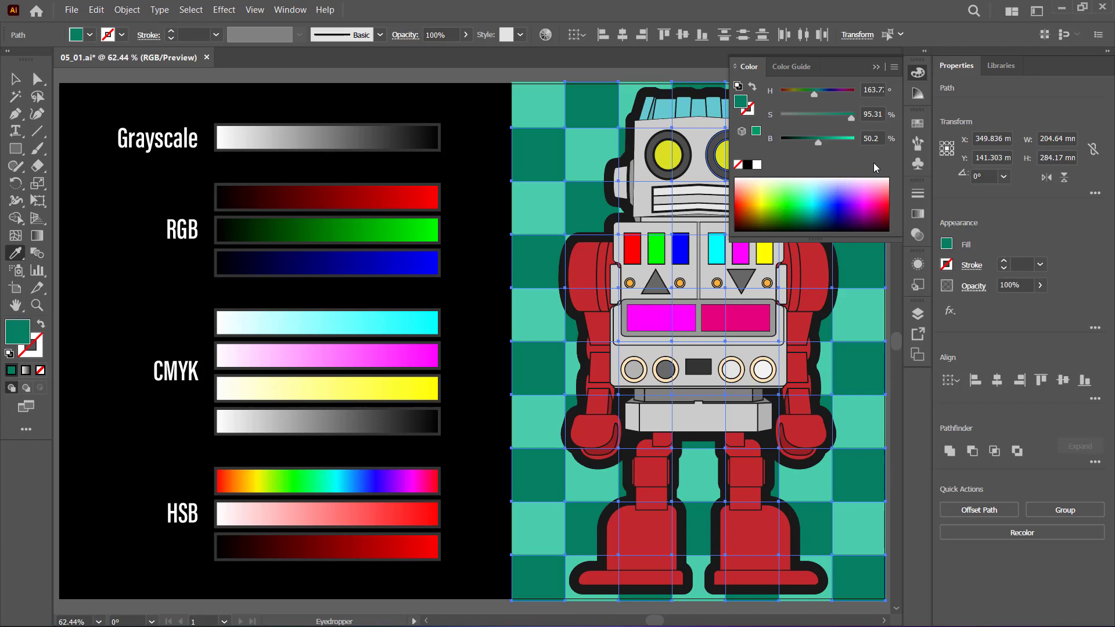
Switch the Color panel to Web Safe RGB so the dark teal reads 06805F
click(895, 68)
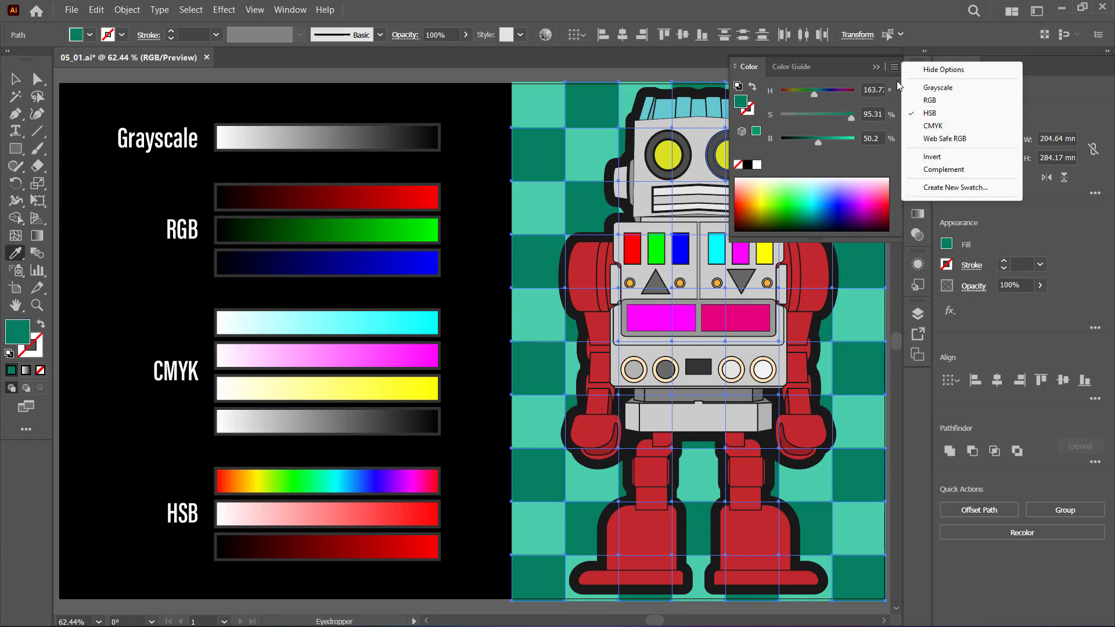
click(943, 139)
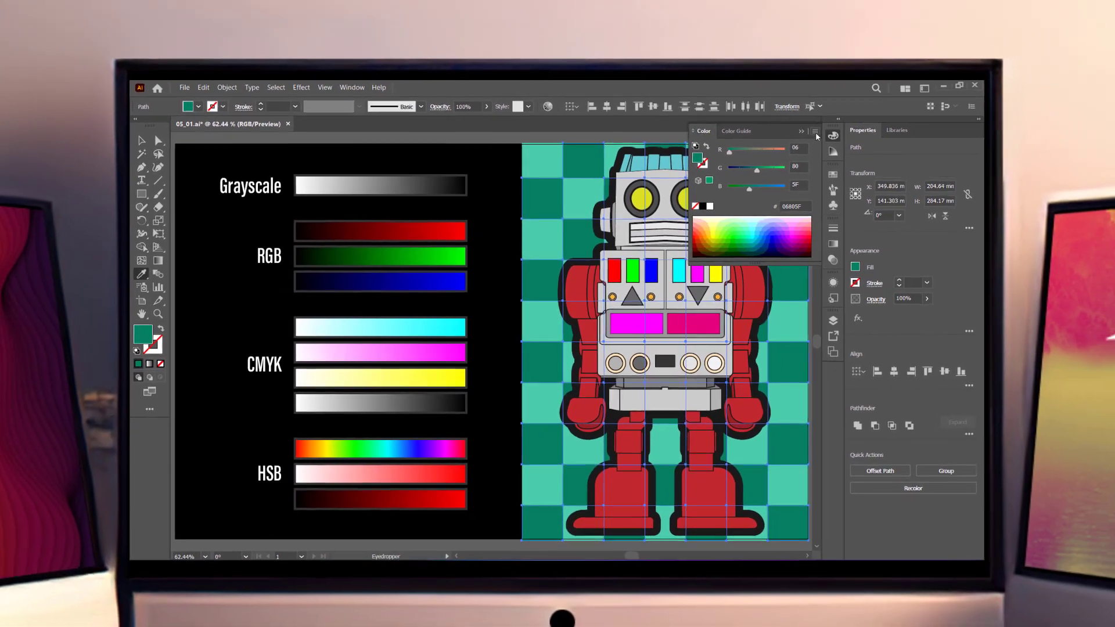
Reopen the Color panel's color mode menu for the dark teal fill
click(837, 113)
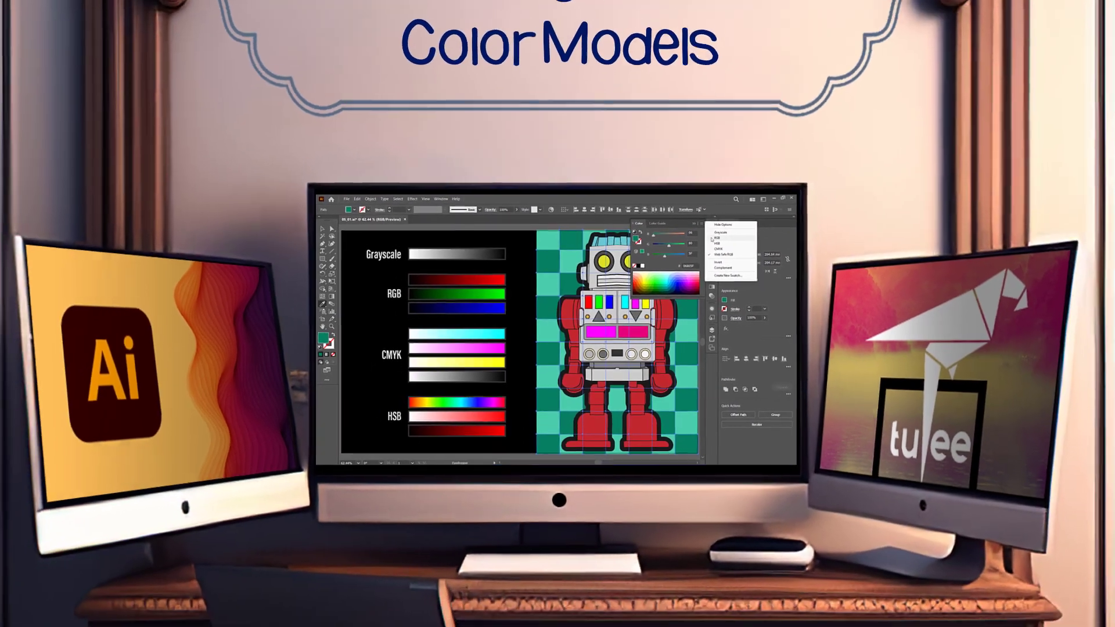